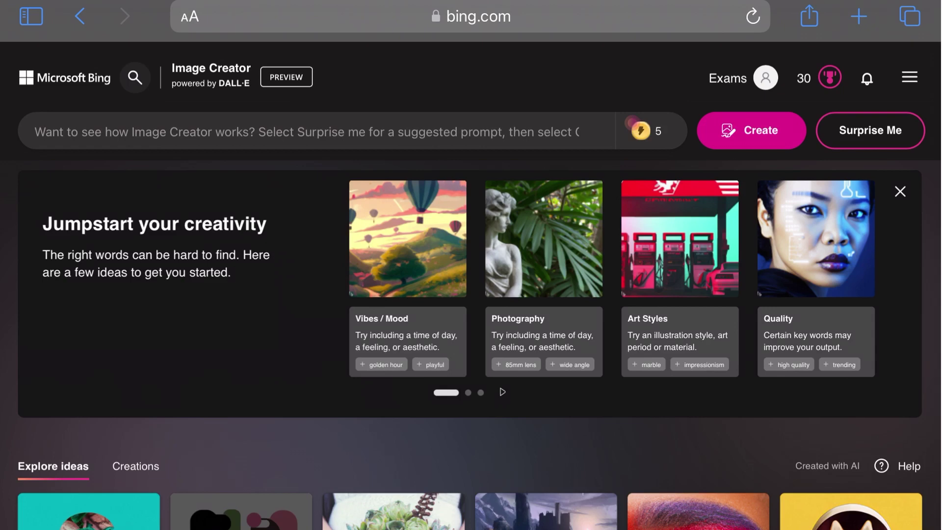
Generate images from the prompt 'Gautam Buddha is drinking water near a river'.
scroll(471, 294, down, 3)
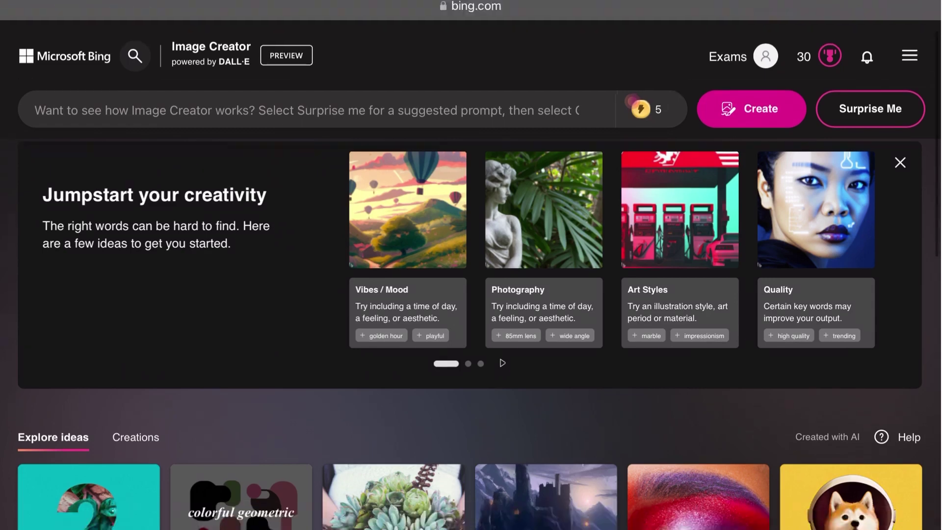
scroll(471, 294, down, 3)
scroll(471, 295, down, 1)
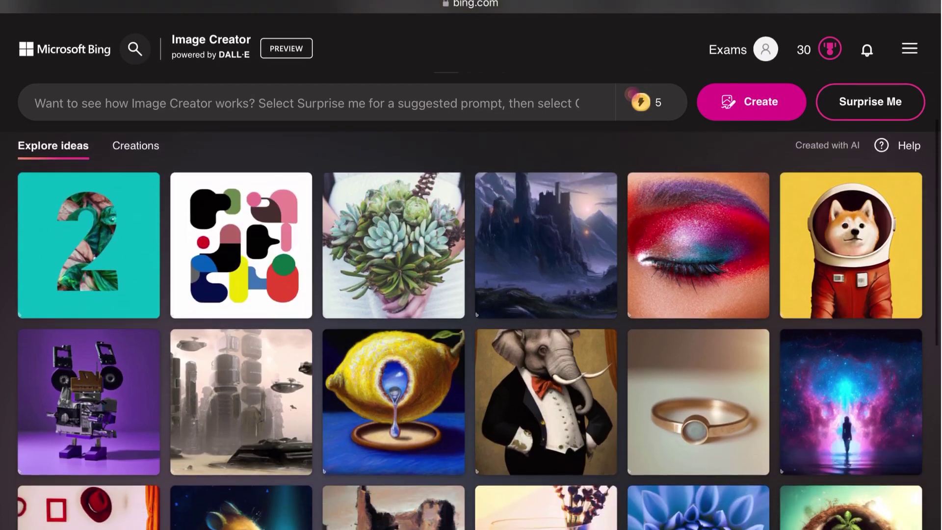
scroll(471, 294, down, 3)
scroll(471, 295, down, 3)
scroll(471, 319, down, 1)
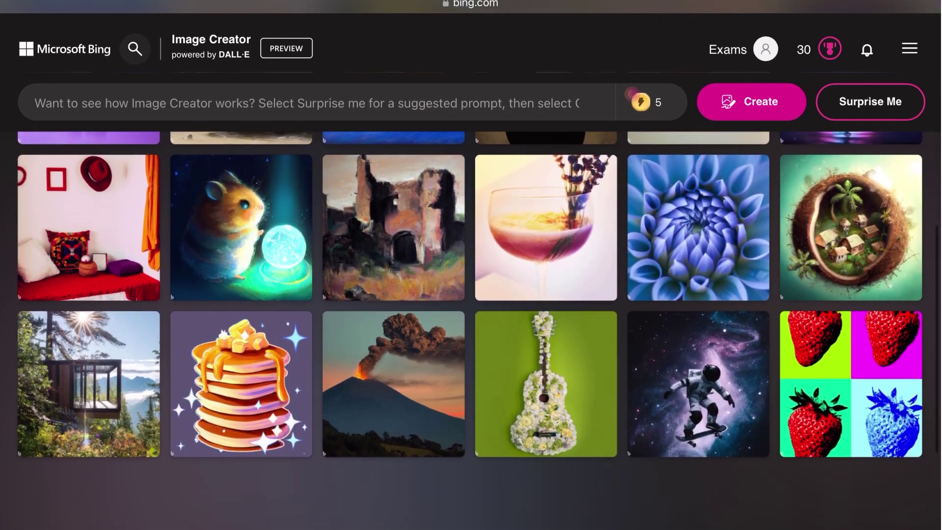
scroll(471, 319, down, 5)
scroll(471, 319, down, 2)
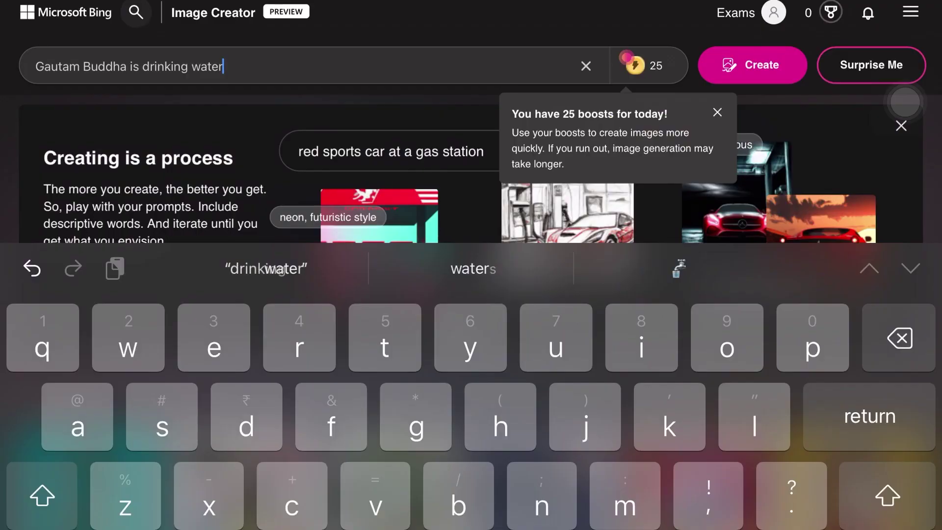
text(nking water n)
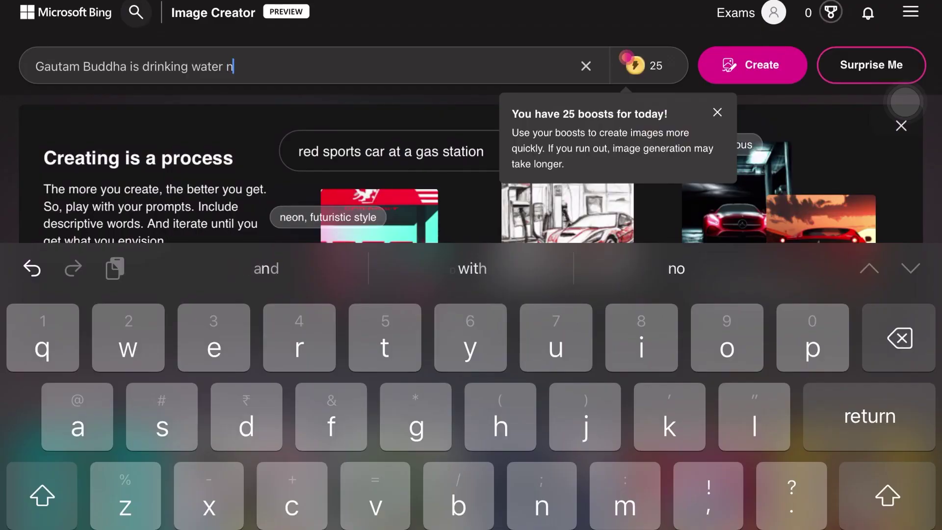
text(ear a )
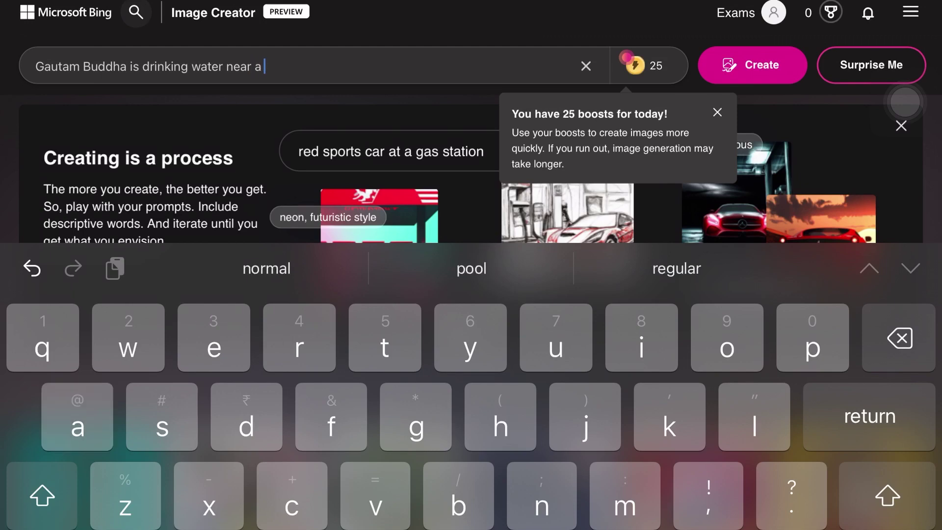
text(river)
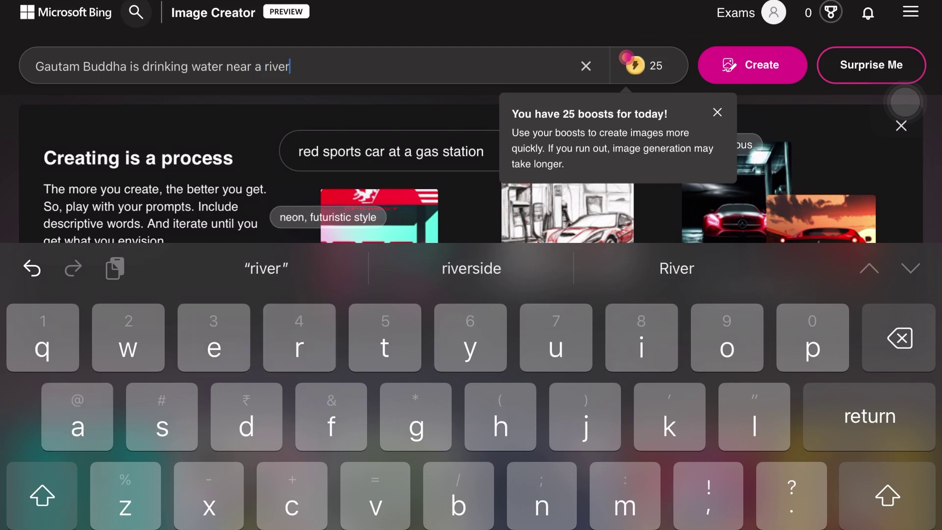
key(Return)
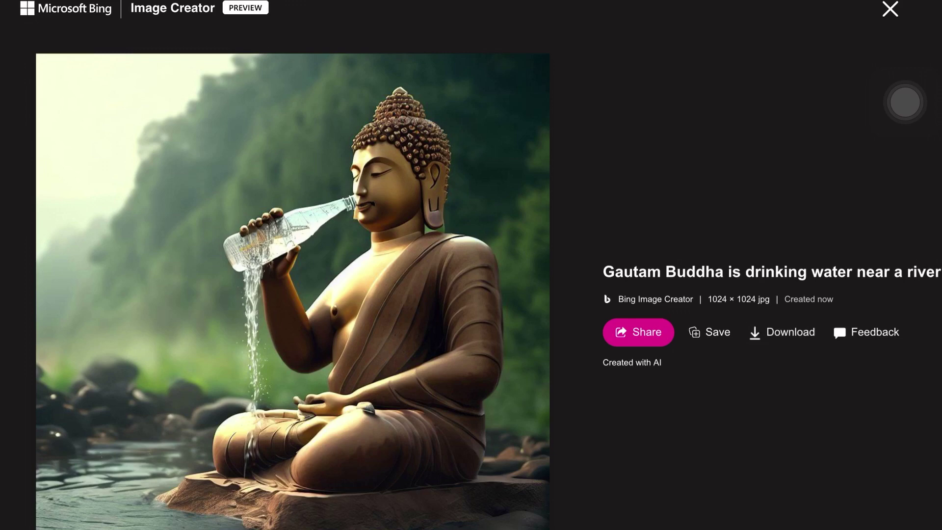
Close the full-size image viewer to return to the results.
click(891, 9)
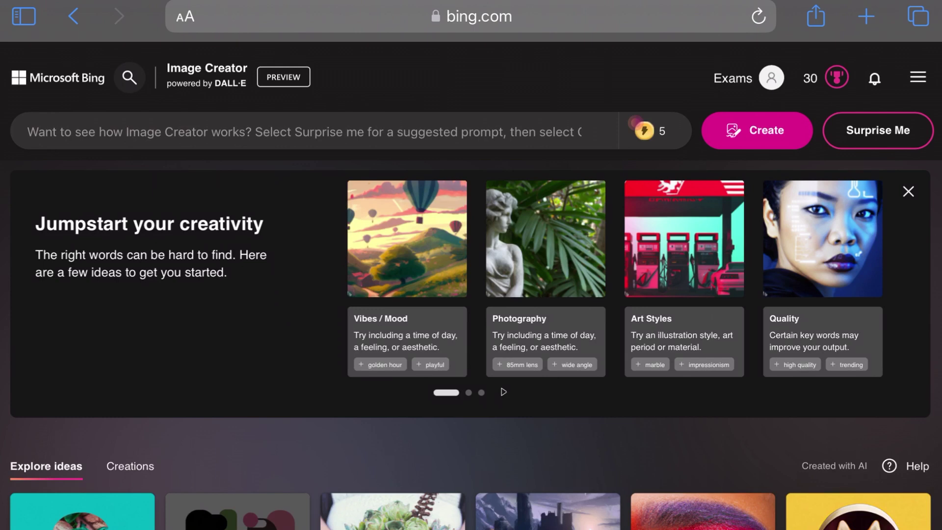
Scroll down through the Explore ideas gallery toward the FAQ section.
scroll(471, 295, down, 6)
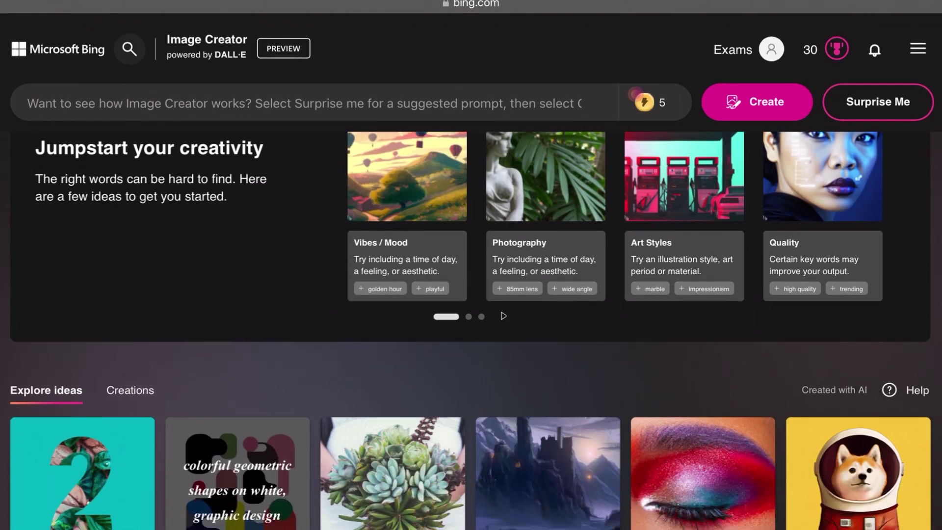
scroll(471, 319, down, 1)
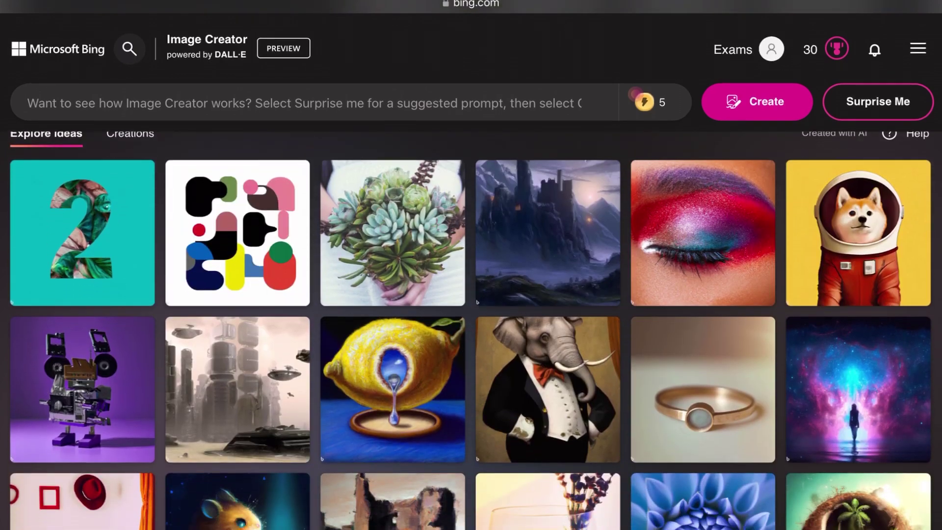
scroll(471, 319, down, 1)
scroll(471, 319, down, 5)
scroll(471, 319, down, 2)
scroll(471, 294, down, 4)
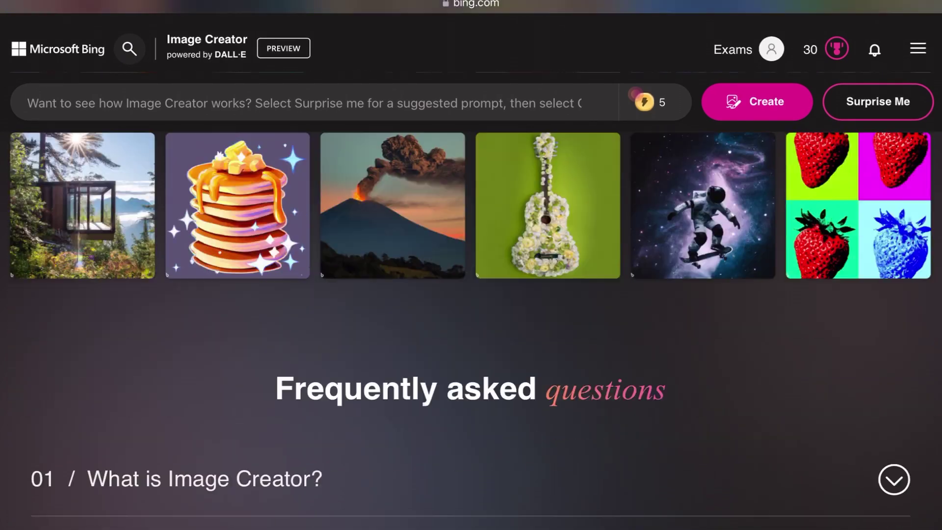
scroll(471, 295, down, 7)
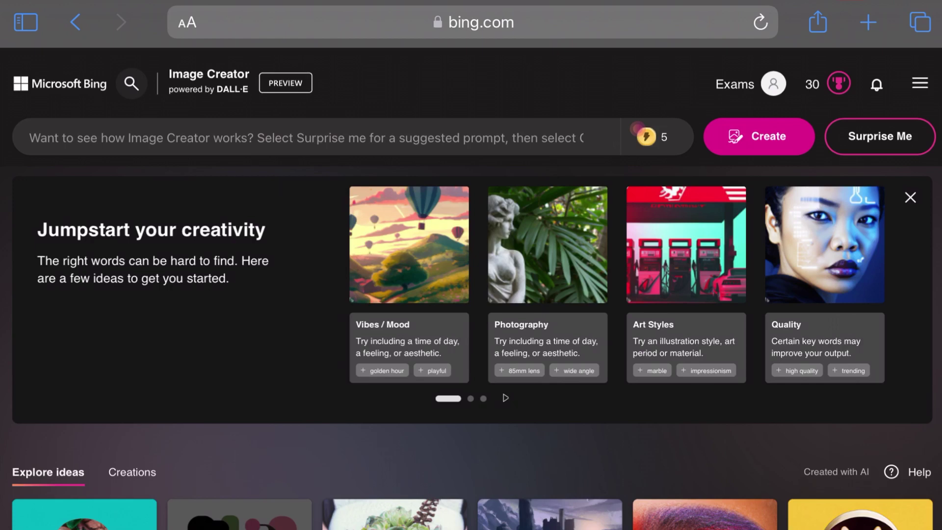
Expand the FAQ answers to 'What is Image Creator?' and 'How do I use Image Creator?'.
scroll(472, 295, down, 2)
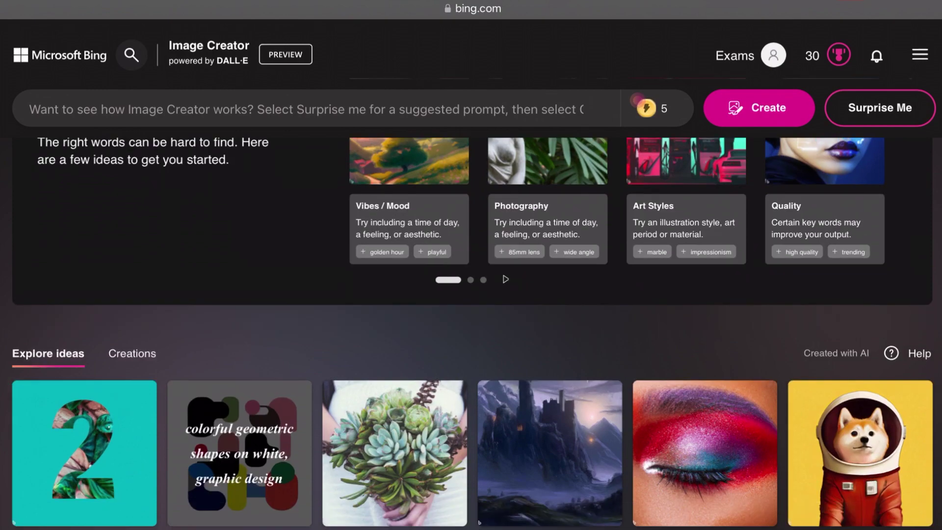
scroll(471, 295, down, 3)
scroll(470, 333, down, 6)
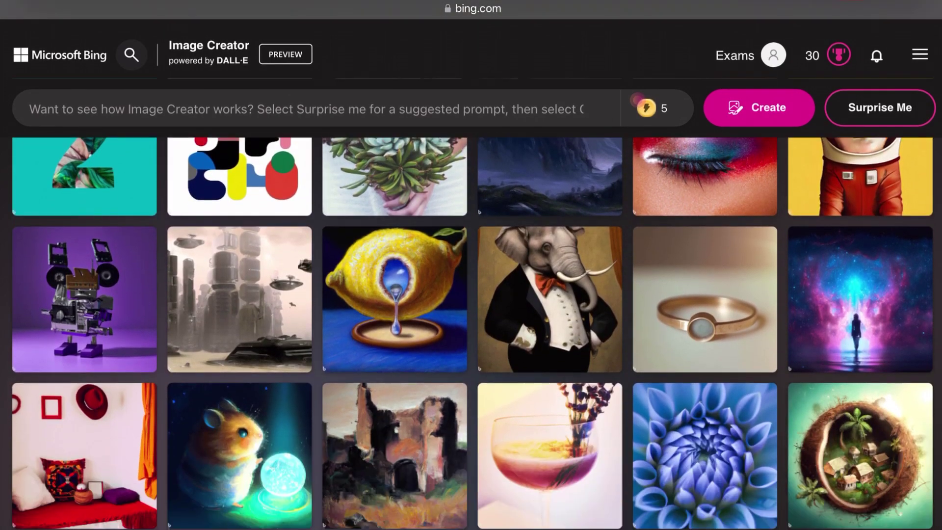
scroll(471, 333, down, 1)
scroll(471, 333, down, 6)
scroll(471, 334, down, 5)
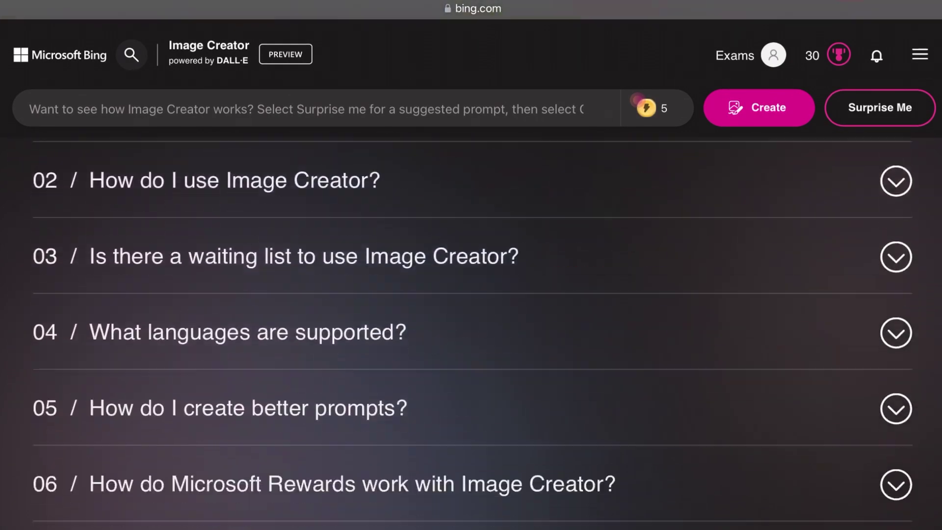
scroll(472, 334, up, 2)
scroll(638, 101, up, 1)
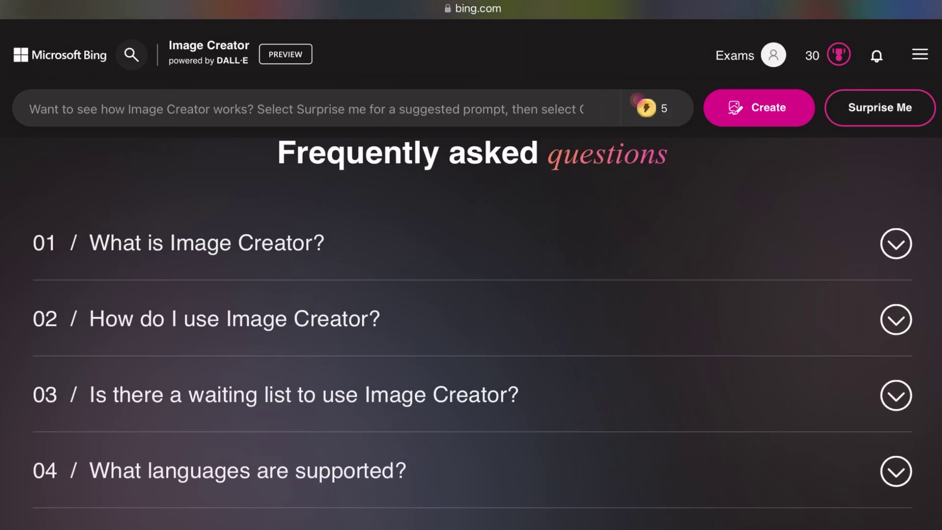
click(896, 244)
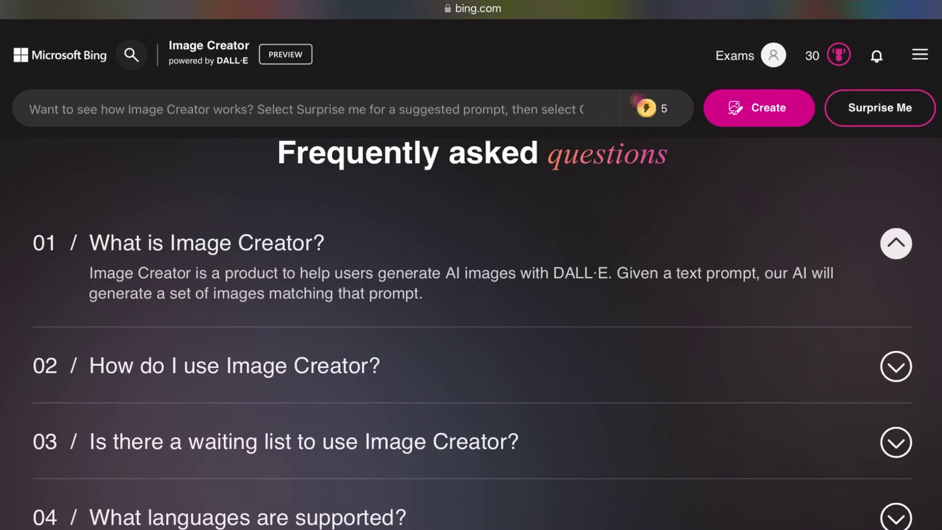
click(896, 366)
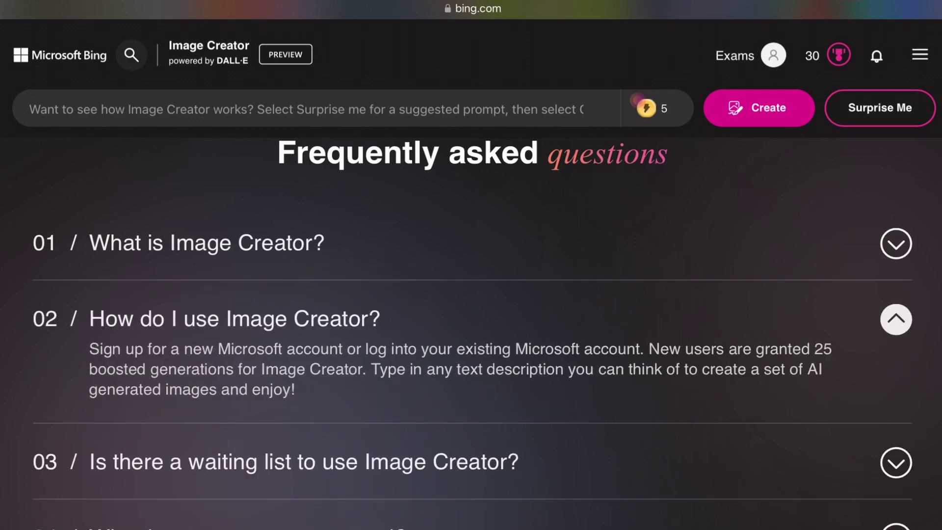
Expand the waiting-list and better-prompts answers, collapsing the supported-languages answer after reading it.
click(895, 462)
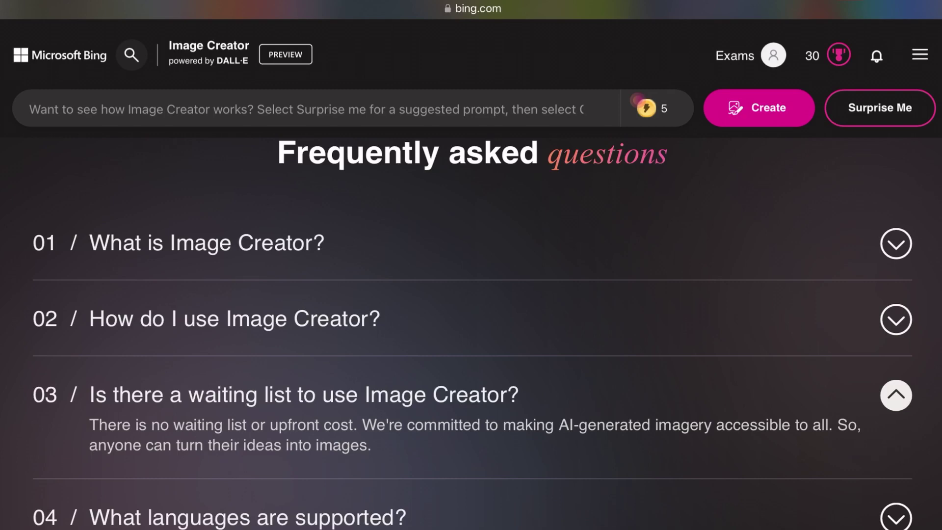
click(896, 516)
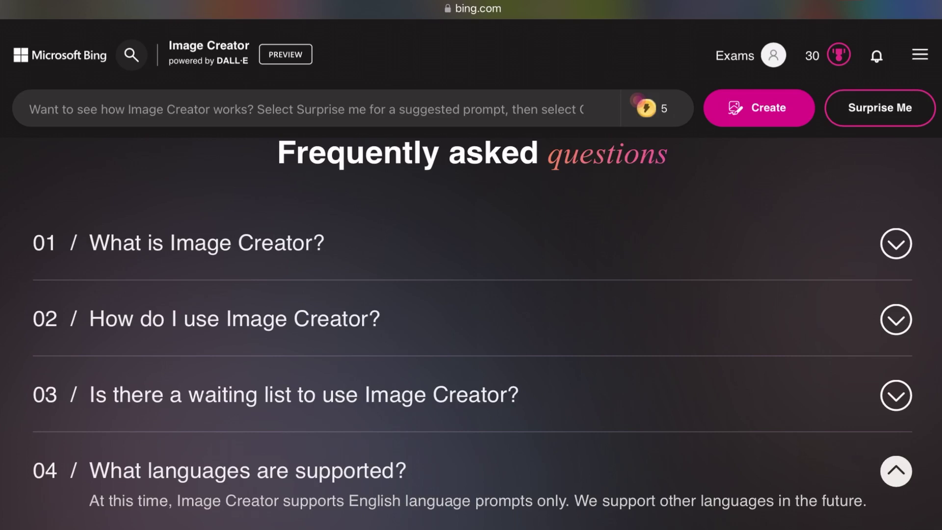
click(896, 471)
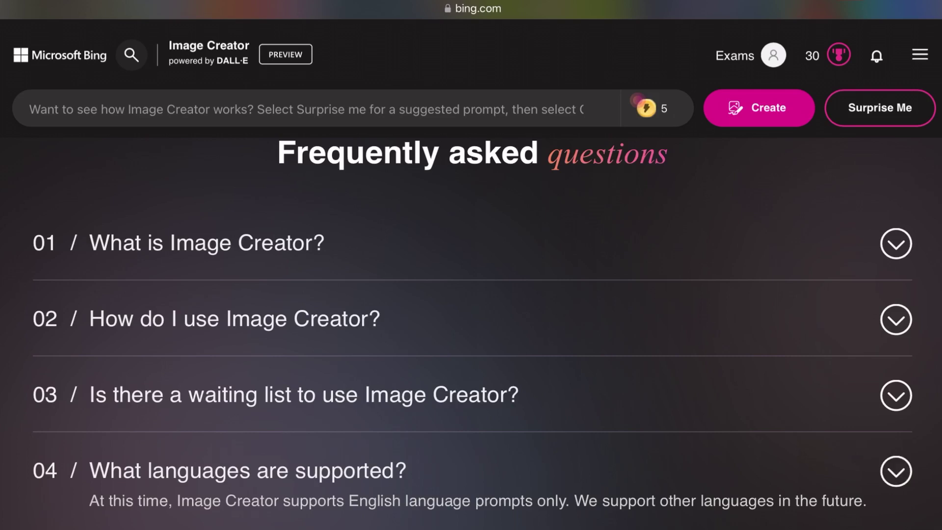
scroll(471, 324, down, 3)
click(896, 447)
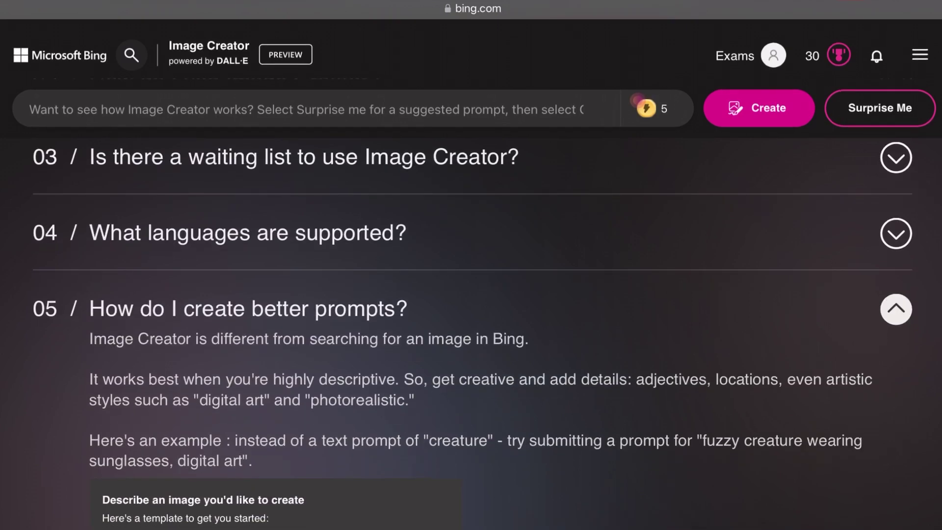
scroll(471, 324, down, 4)
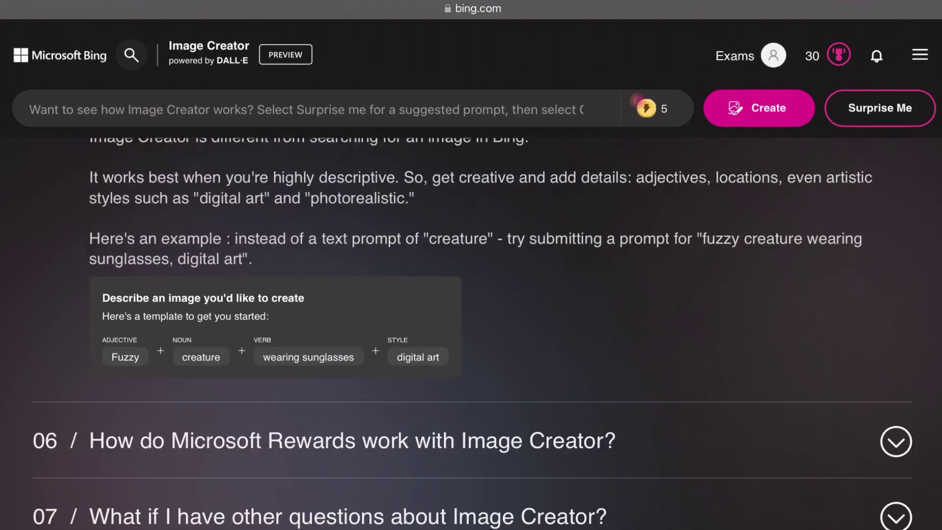